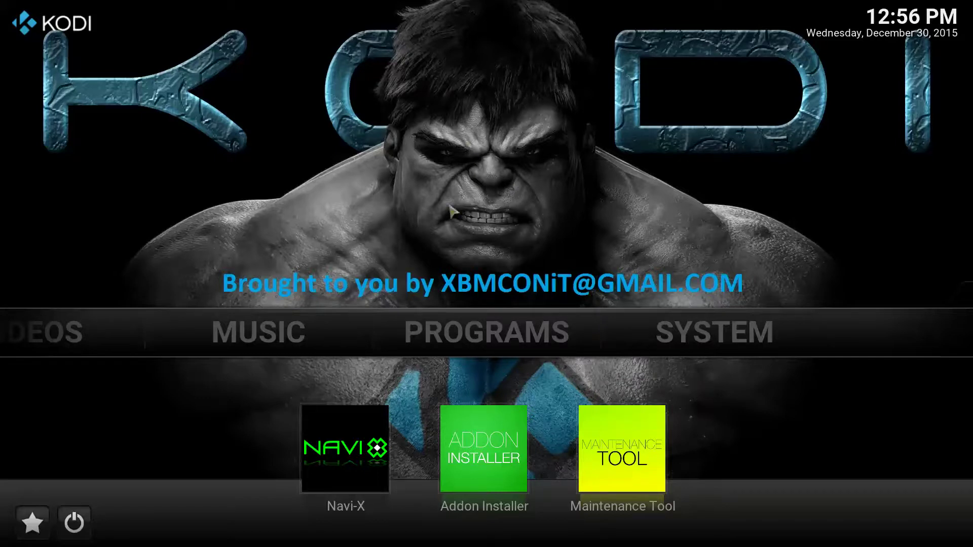
Reveal the SYSTEM submenu (Settings, File manager, Profiles) on the Kodi home screen.
{"action": "mouse_move", "coordinate": [203, 332]}
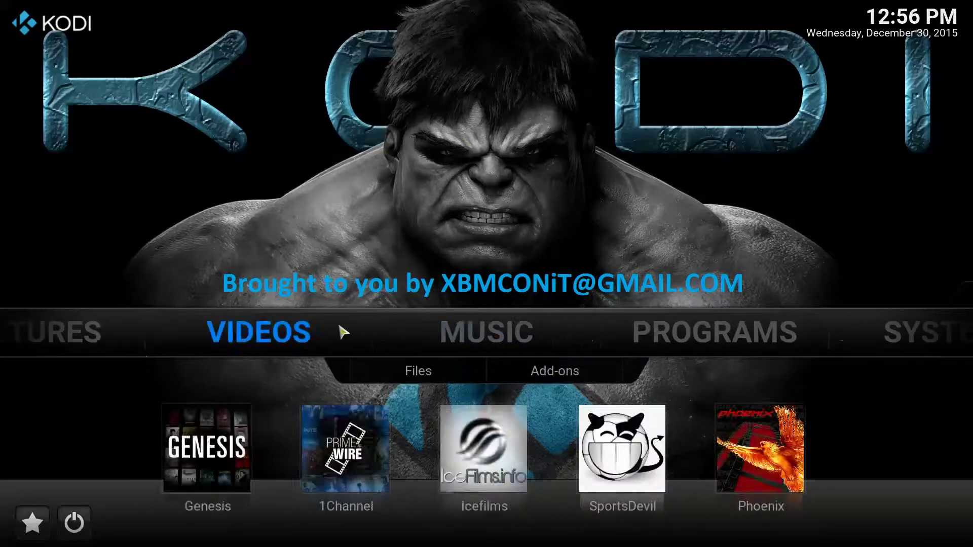
{"action": "mouse_move", "coordinate": [821, 343]}
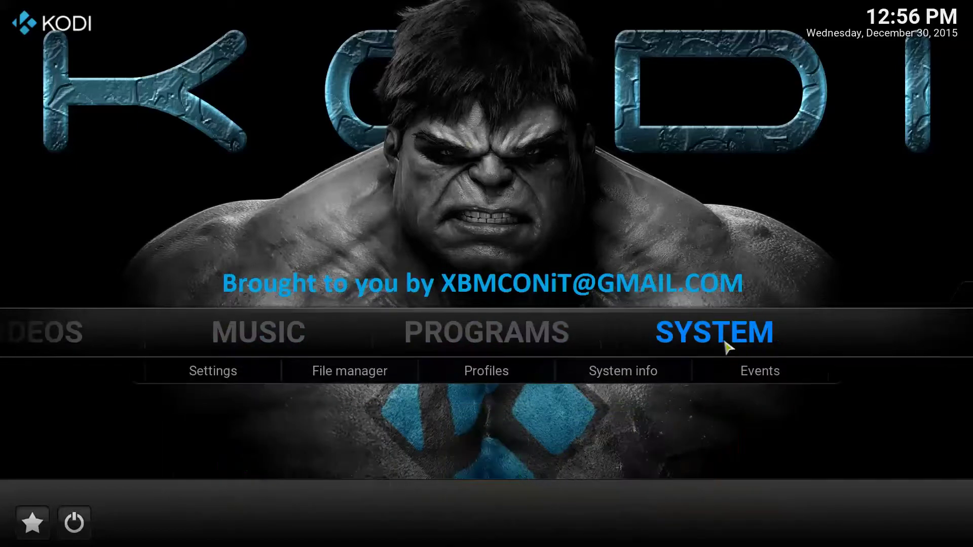
Open the File manager and begin adding a new file source in pane A.
{"action": "left_click", "coordinate": [379, 373]}
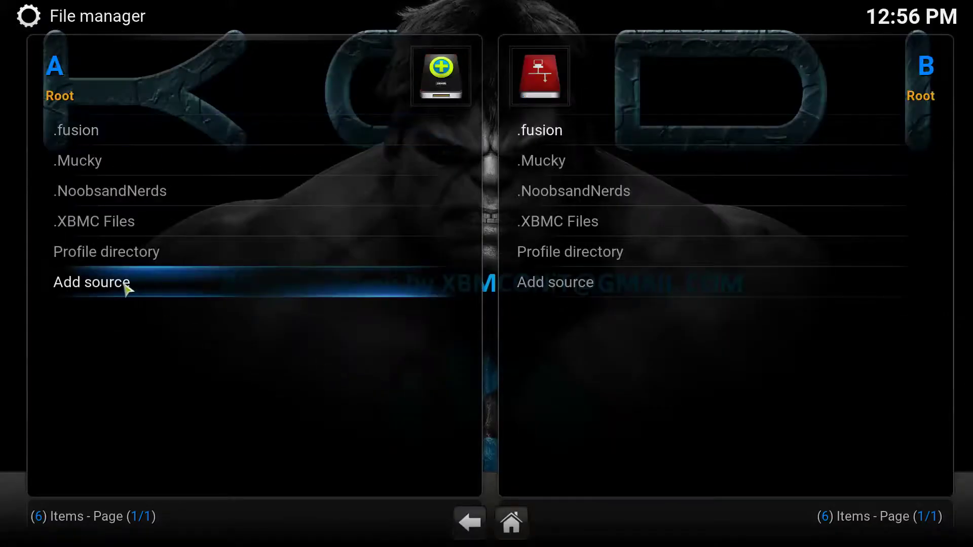
{"action": "left_click", "coordinate": [127, 289]}
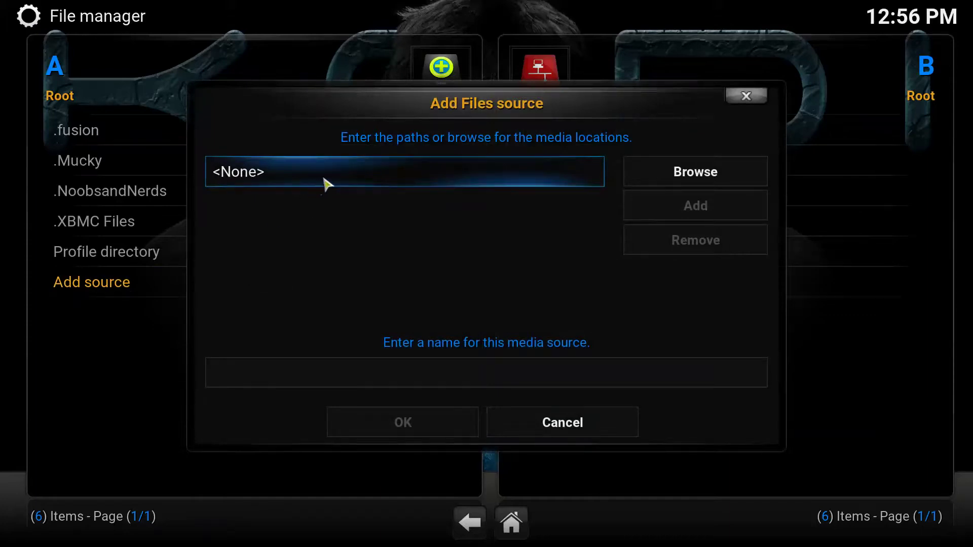
{"action": "left_click", "coordinate": [327, 184]}
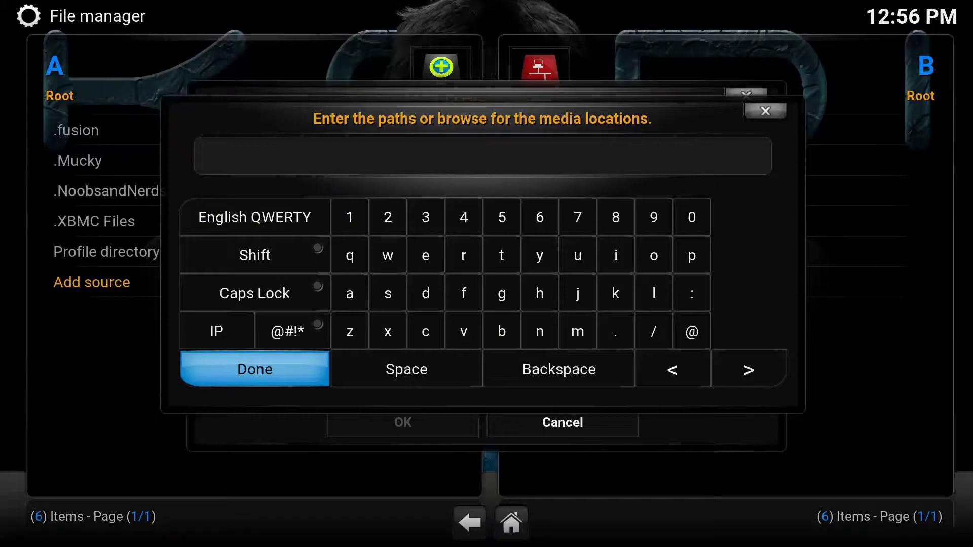
{"action": "type", "text": "http://arbbuilds.x10host.com/repo/"}
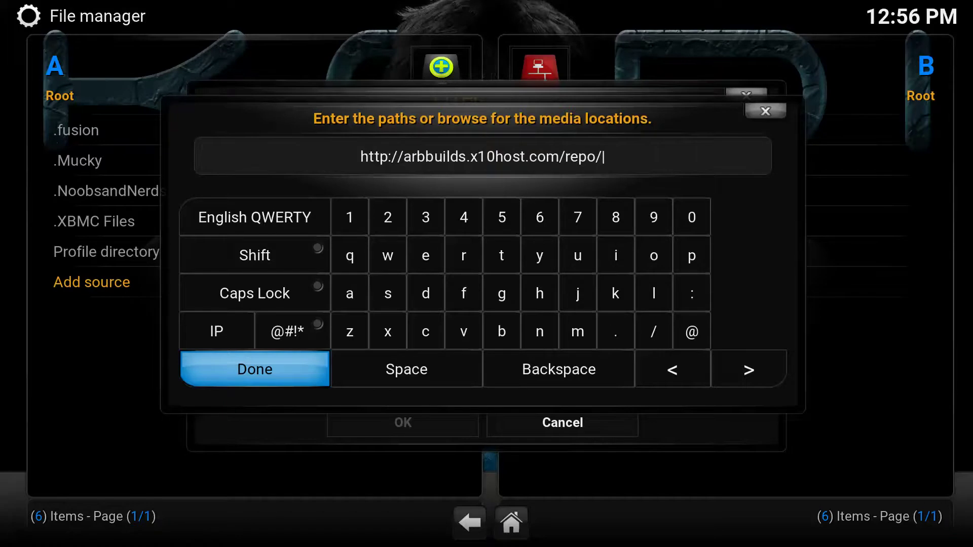
{"action": "left_click", "coordinate": [273, 374]}
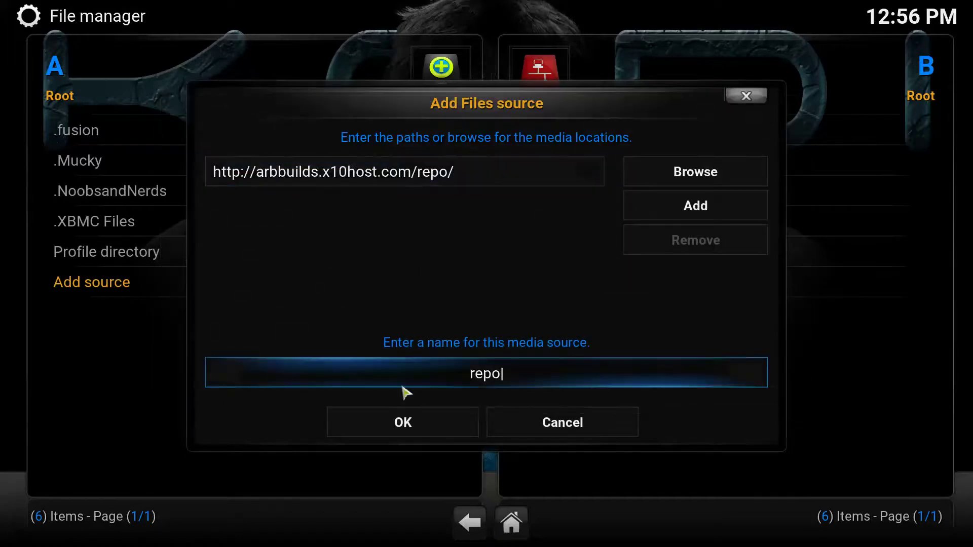
Replace the auto-filled name 'repo' with '.ARB Sportsdevil' and save the source.
{"action": "left_click", "coordinate": [519, 375]}
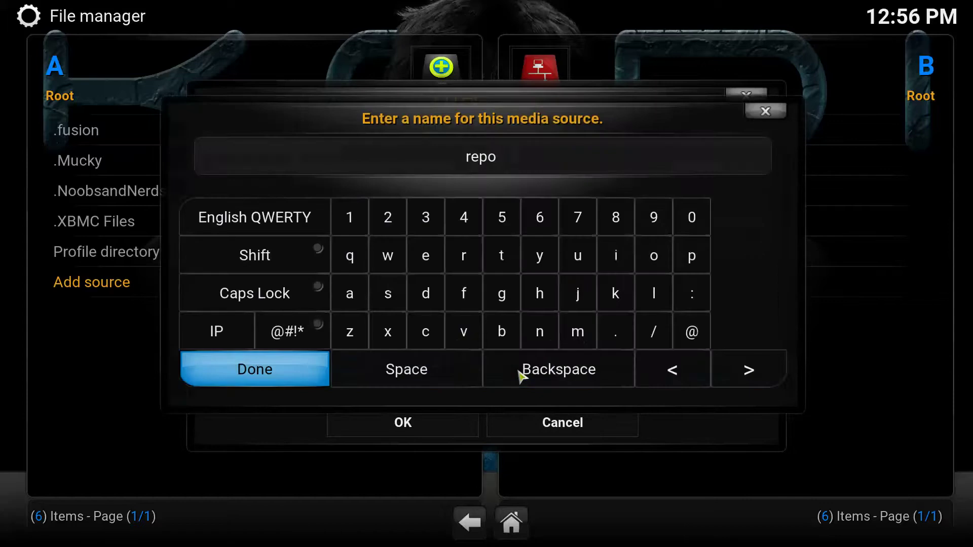
{"action": "key", "text": "BackSpace"}
{"action": "key", "text": "BackSpace"}
{"action": "type", "text": "ARB"}
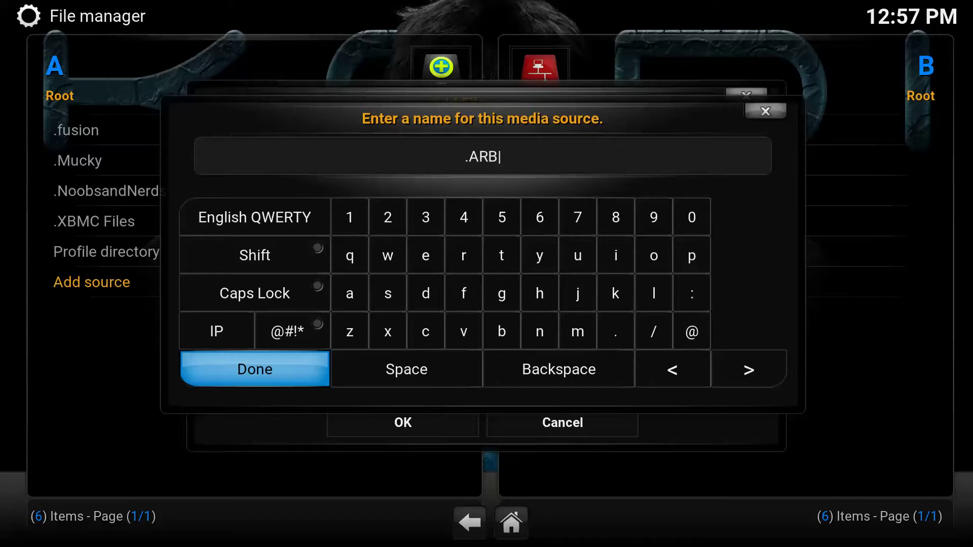
{"action": "type", "text": " Sports"}
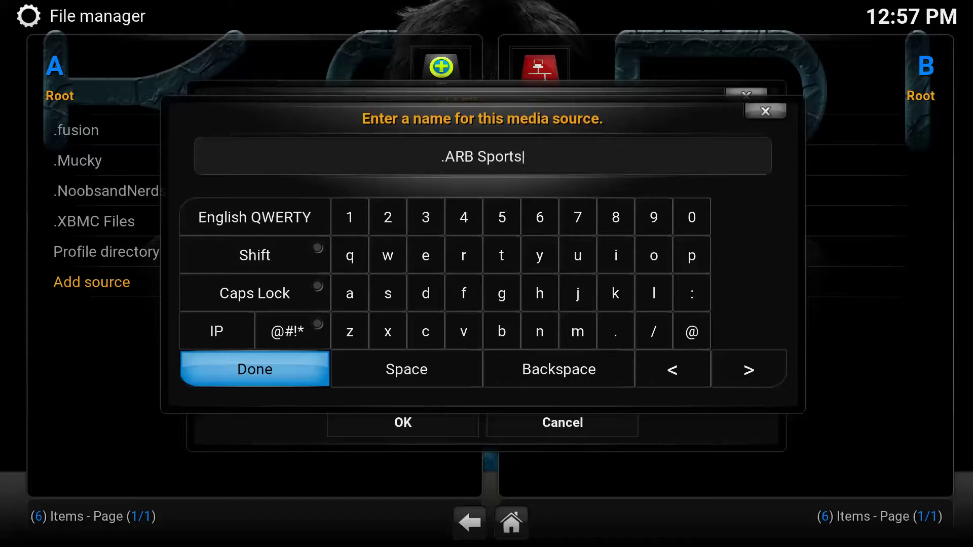
{"action": "type", "text": "devil"}
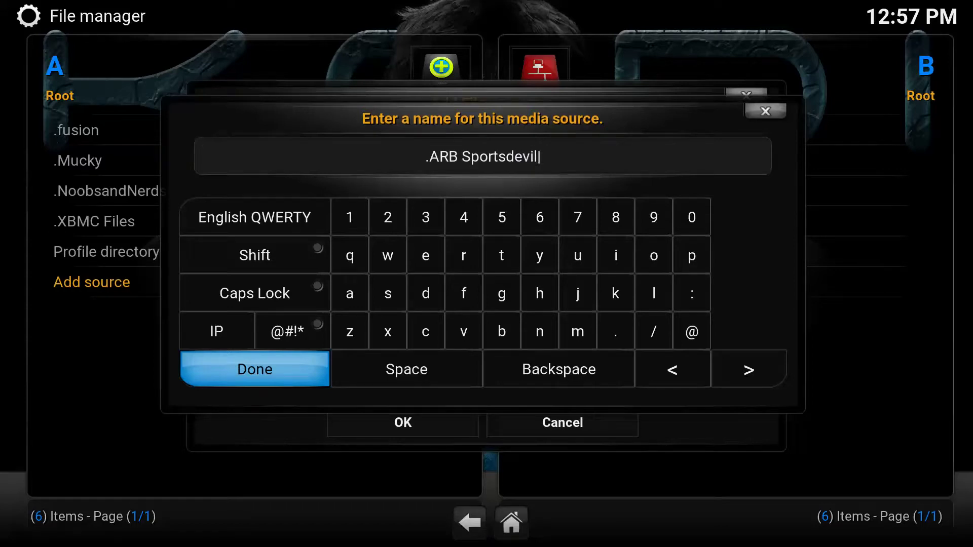
{"action": "left_click", "coordinate": [293, 378]}
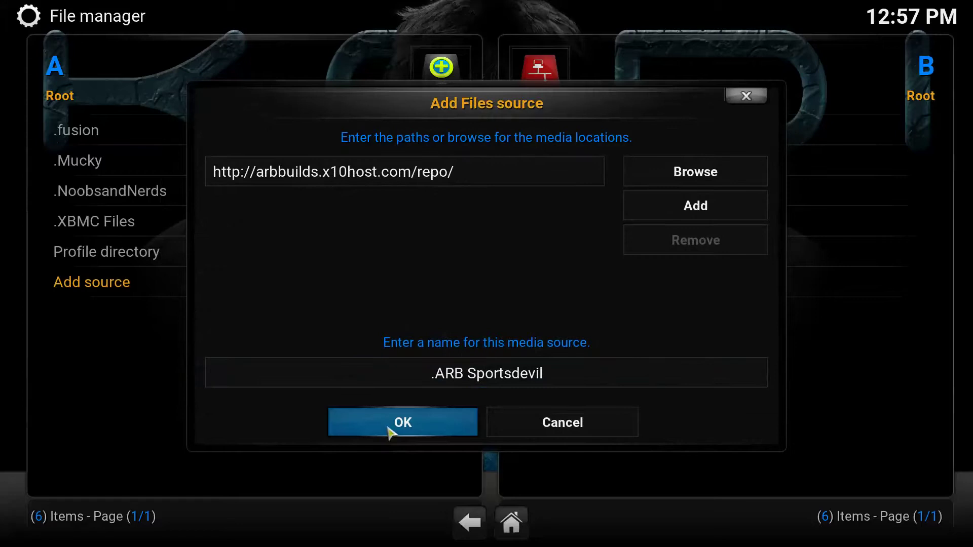
{"action": "left_click", "coordinate": [390, 432]}
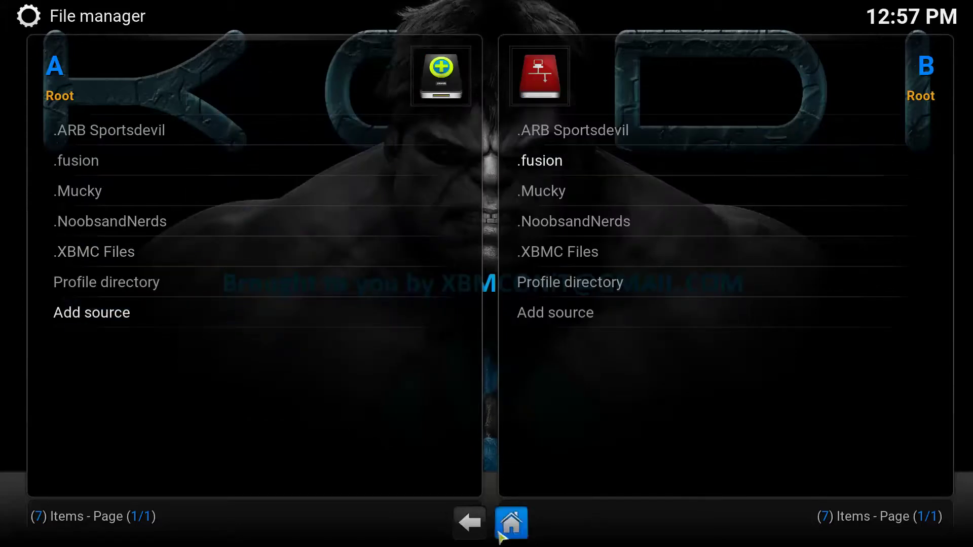
Return to the home screen and open the Add-ons category under SYSTEM > Settings.
{"action": "left_click", "coordinate": [469, 523]}
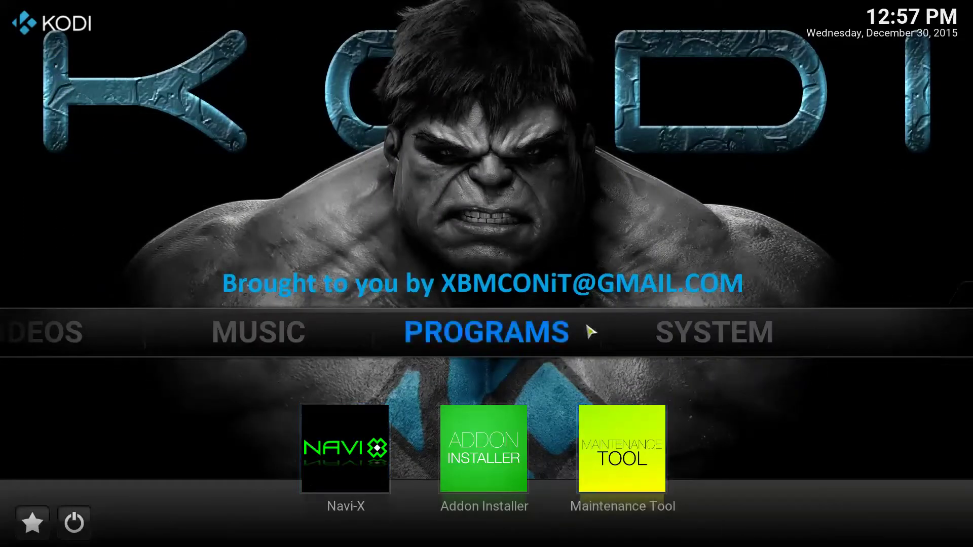
{"action": "mouse_move", "coordinate": [684, 332]}
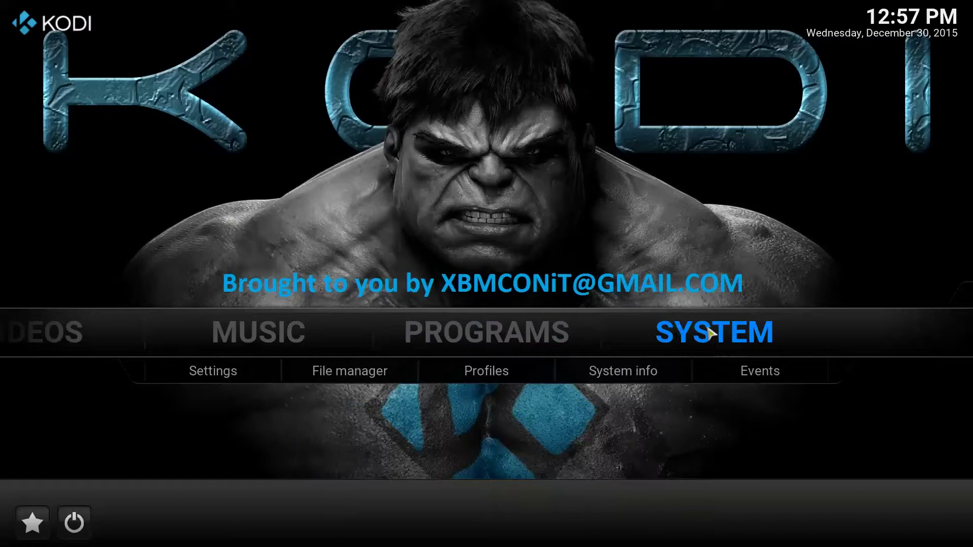
{"action": "left_click", "coordinate": [243, 381]}
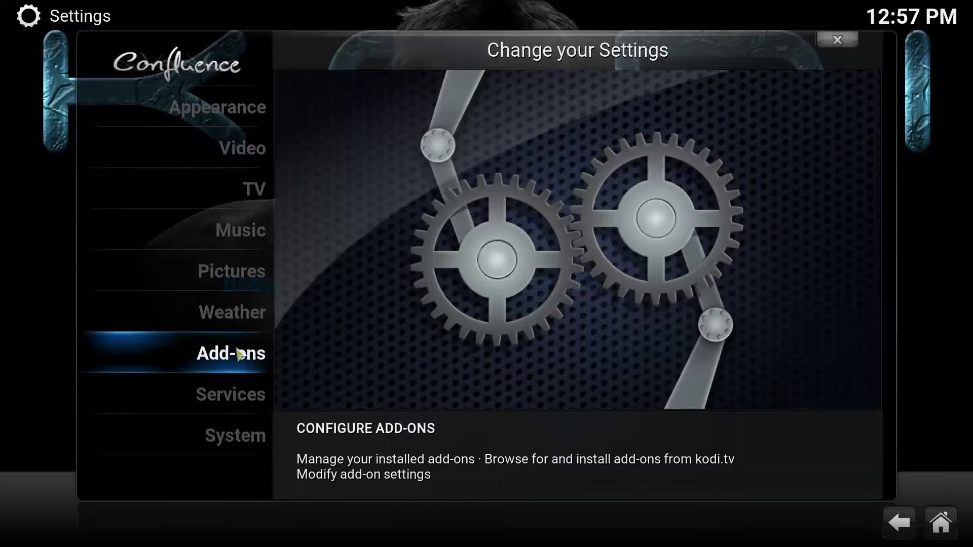
{"action": "left_click", "coordinate": [240, 354]}
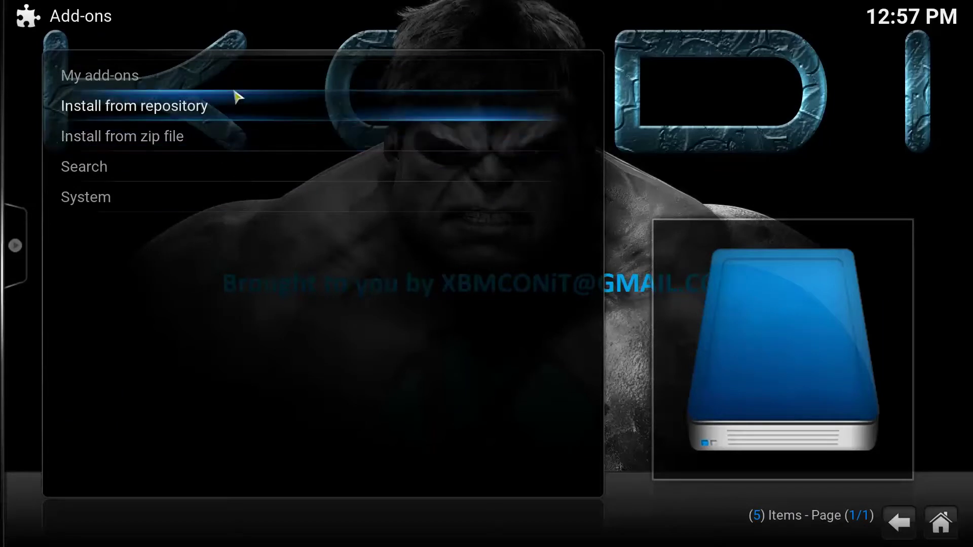
Install repository.arb-1.2.6.zip from the .ARB Sportsdevil source via Install from zip file.
{"action": "left_click", "coordinate": [205, 142]}
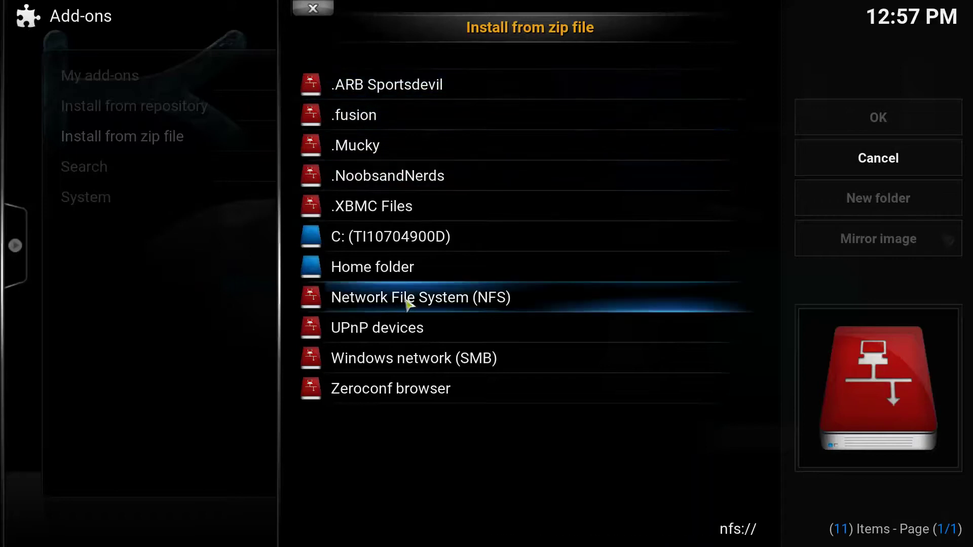
{"action": "left_click", "coordinate": [386, 91]}
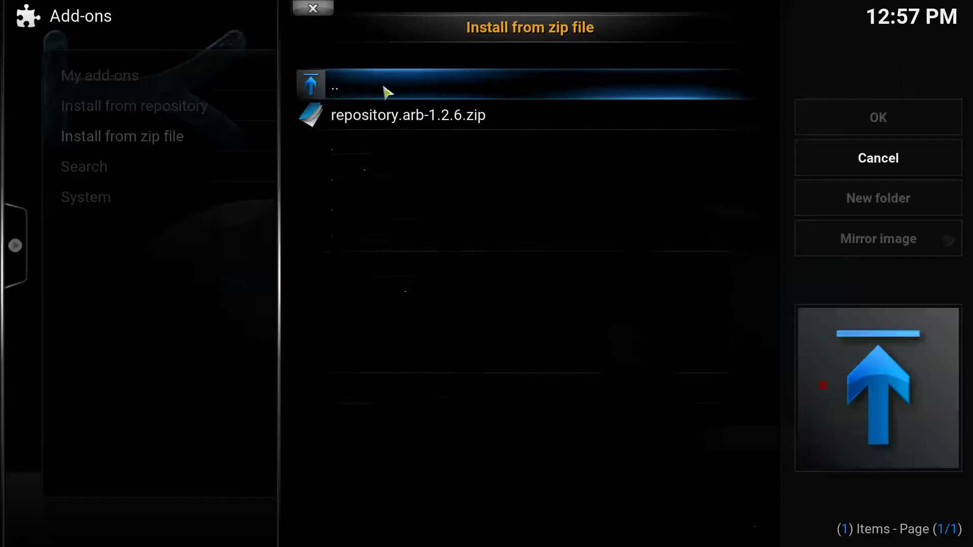
{"action": "left_click", "coordinate": [404, 115]}
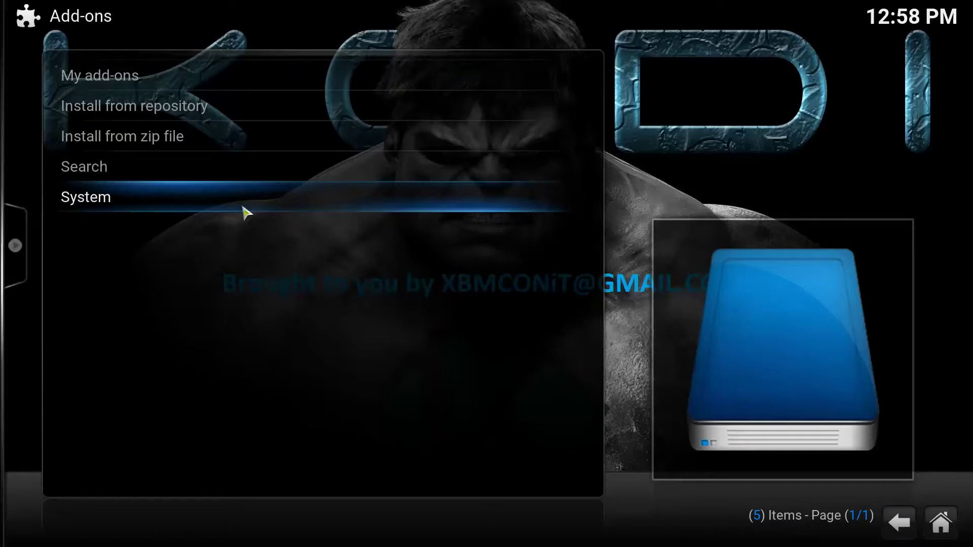
Check SportsDevil's info under ARB Repo > Video add-ons, then close the info dialog.
{"action": "left_click", "coordinate": [221, 114]}
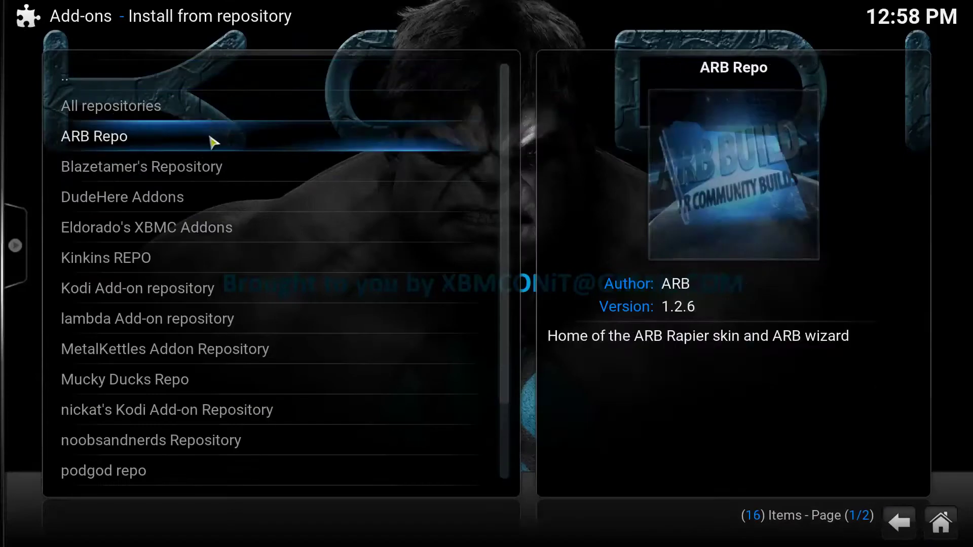
{"action": "left_click", "coordinate": [161, 141]}
{"action": "left_click", "coordinate": [153, 202]}
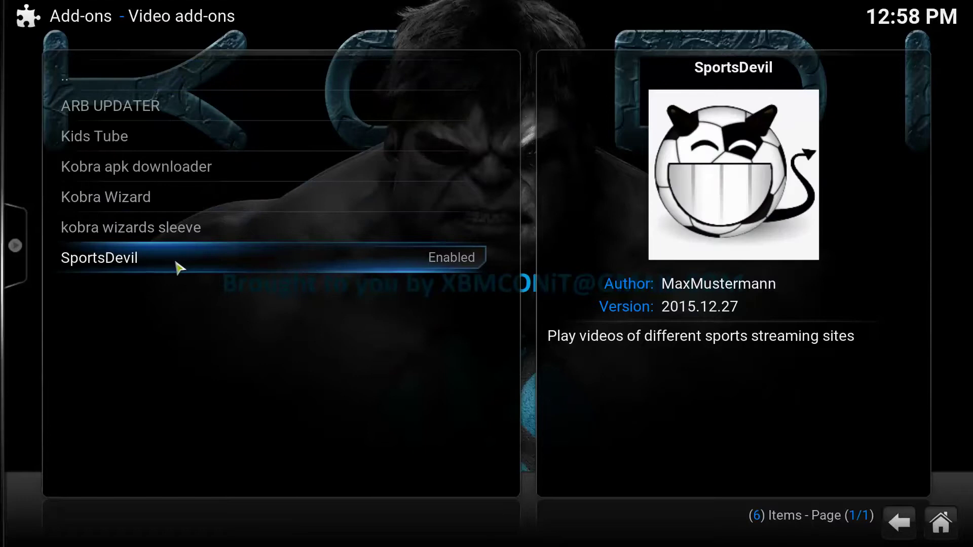
{"action": "left_click", "coordinate": [178, 267]}
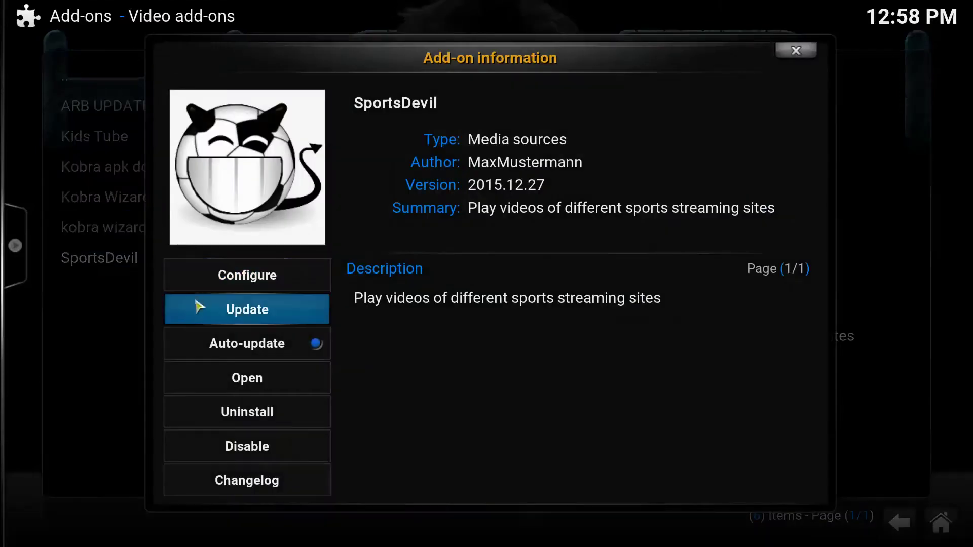
{"action": "left_click", "coordinate": [796, 51]}
Back out through the repository menus to the Kodi home screen.
{"action": "left_click", "coordinate": [900, 523]}
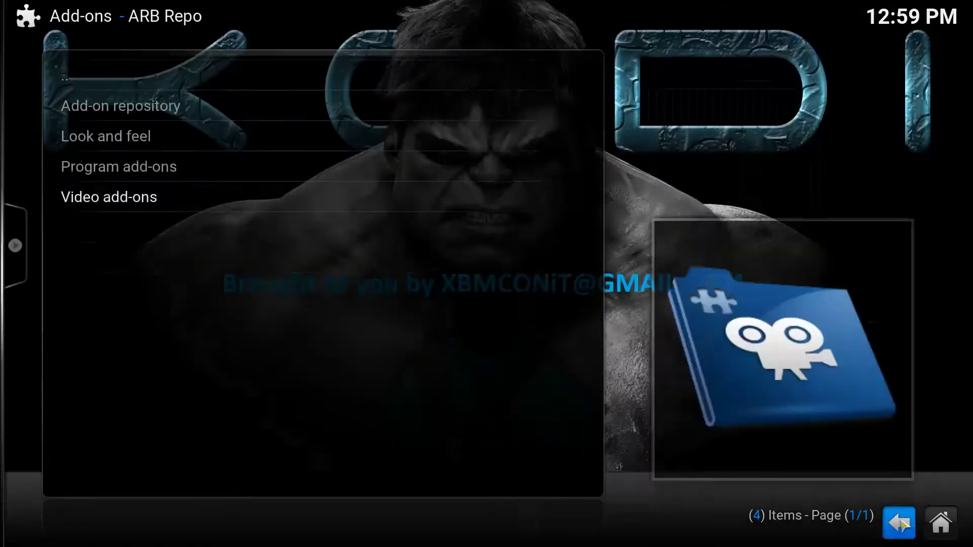
{"action": "left_click", "coordinate": [901, 523]}
{"action": "left_click", "coordinate": [901, 524]}
{"action": "left_click", "coordinate": [901, 524]}
{"action": "left_click", "coordinate": [901, 524]}
{"action": "left_click", "coordinate": [901, 524]}
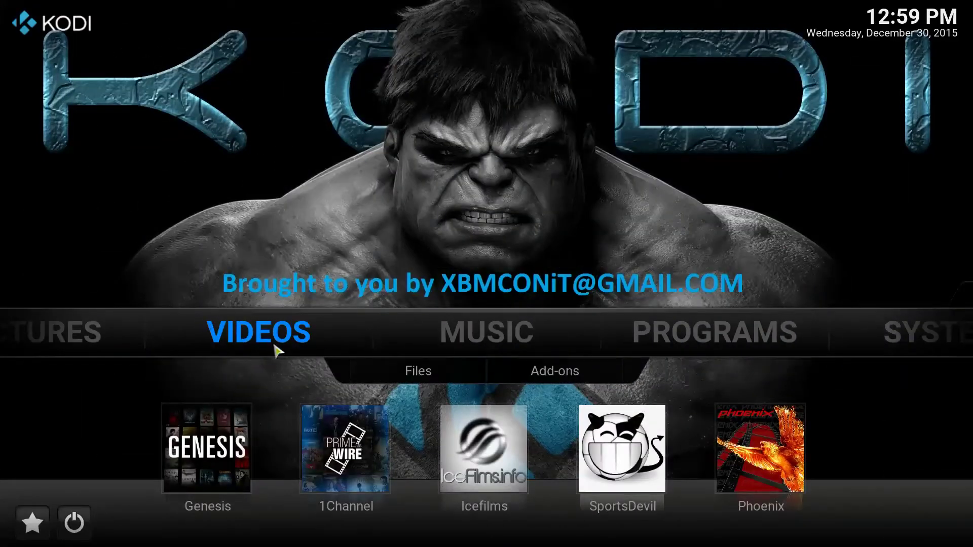
Launch the SportsDevil tile from the Videos add-ons collection.
{"action": "left_click", "coordinate": [533, 380]}
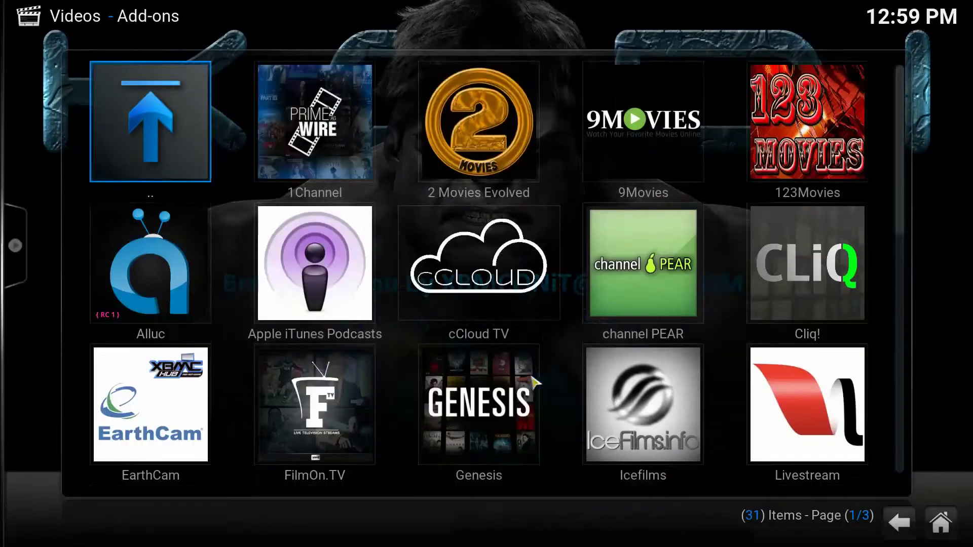
{"action": "scroll", "coordinate": [535, 380], "scroll_direction": "down", "scroll_amount": 4}
{"action": "scroll", "coordinate": [507, 375], "scroll_direction": "up", "scroll_amount": 1}
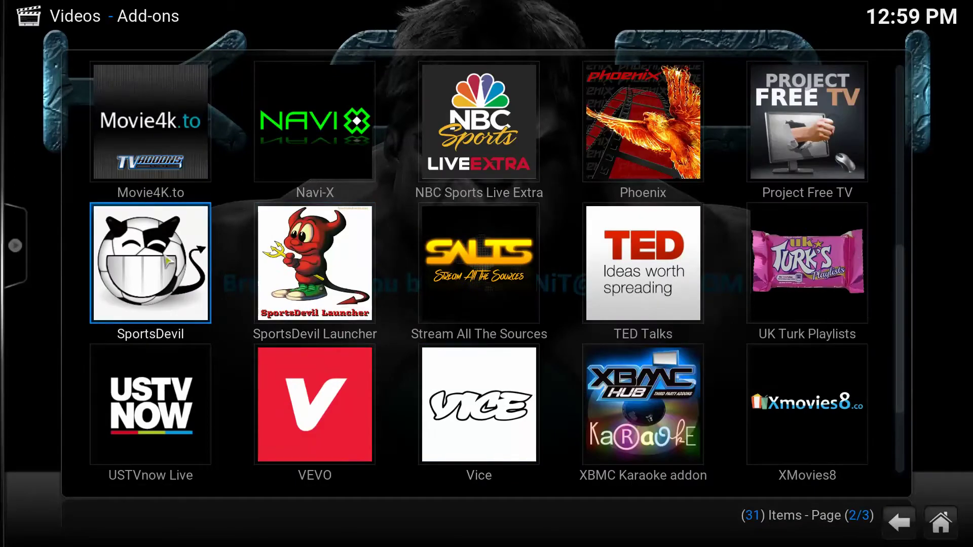
{"action": "left_click", "coordinate": [166, 261]}
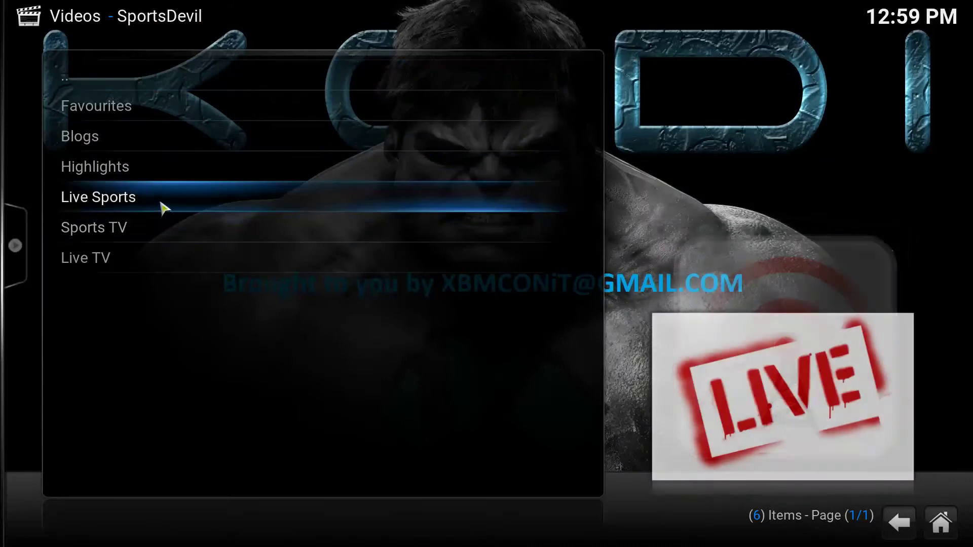
Open Live Sports > Dimsports.eu > Football in SportsDevil and scroll through the match list.
{"action": "left_click", "coordinate": [163, 209]}
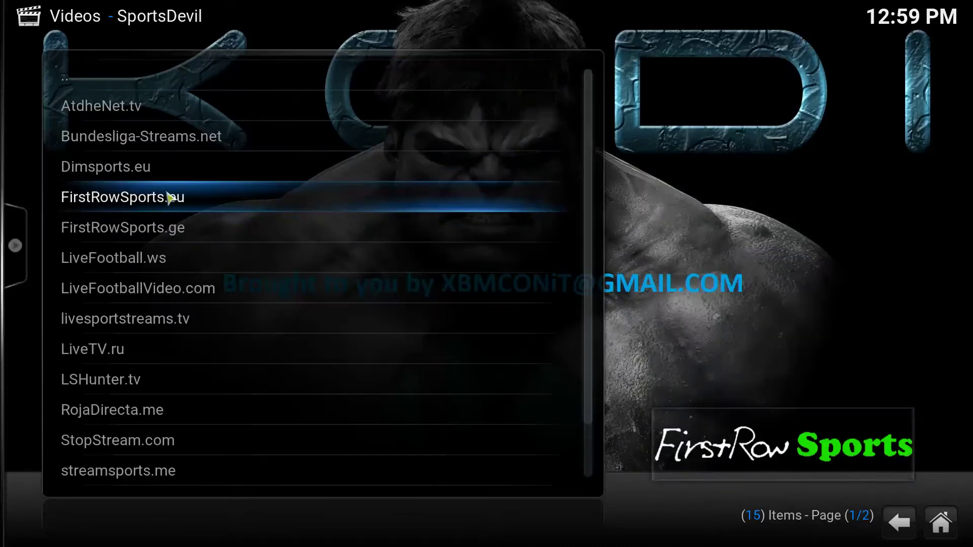
{"action": "left_click", "coordinate": [229, 164]}
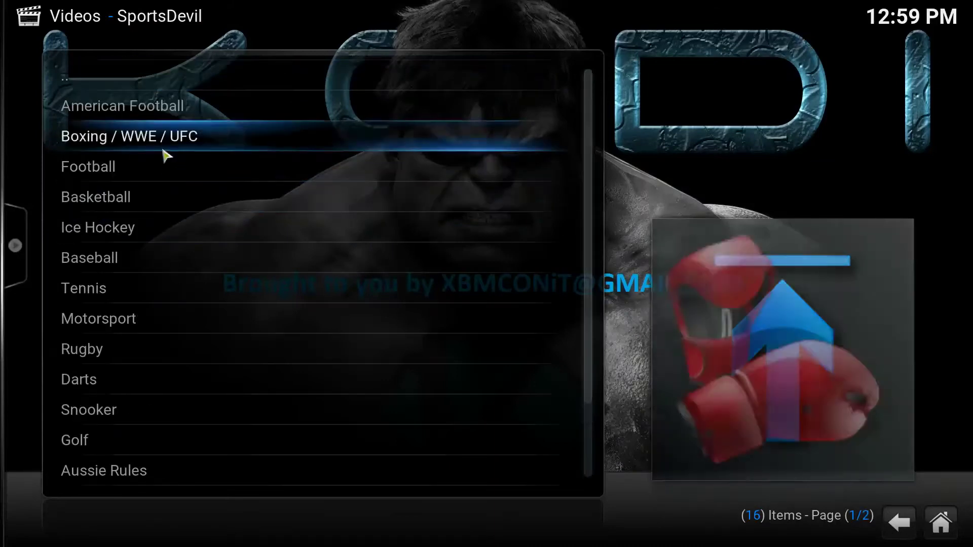
{"action": "left_click", "coordinate": [153, 165]}
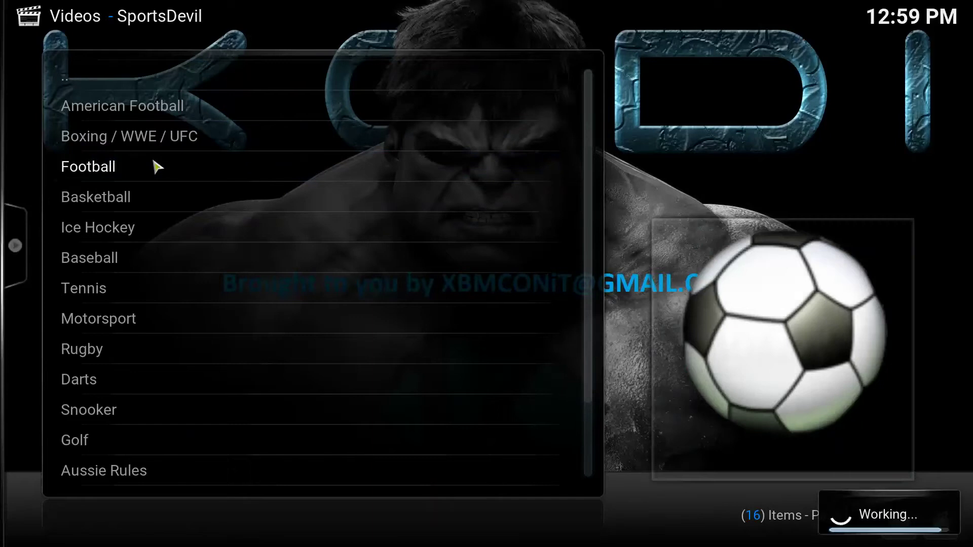
{"action": "scroll", "coordinate": [163, 393], "scroll_direction": "down", "scroll_amount": 3}
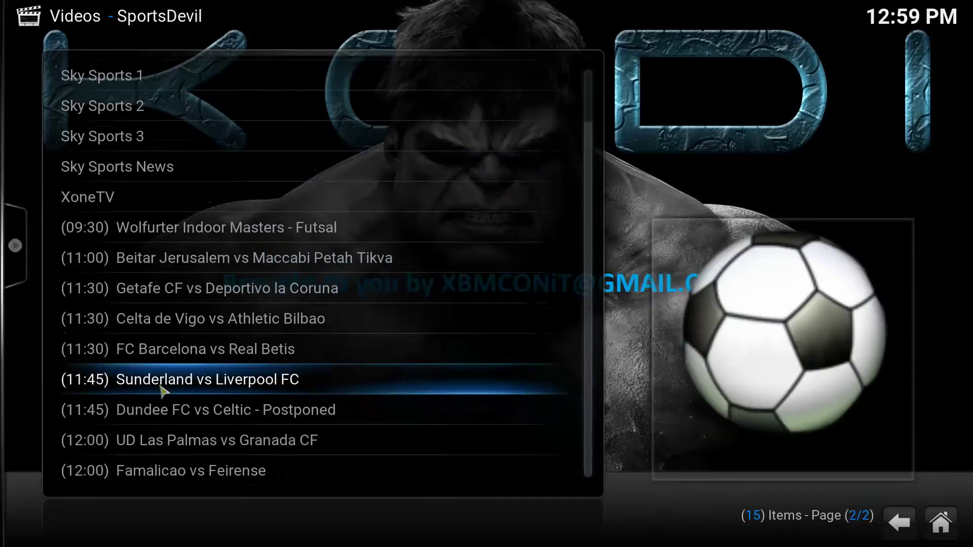
{"action": "scroll", "coordinate": [162, 393], "scroll_direction": "up", "scroll_amount": 3}
{"action": "scroll", "coordinate": [162, 397], "scroll_direction": "down", "scroll_amount": 2}
{"action": "scroll", "coordinate": [162, 398], "scroll_direction": "up", "scroll_amount": 2}
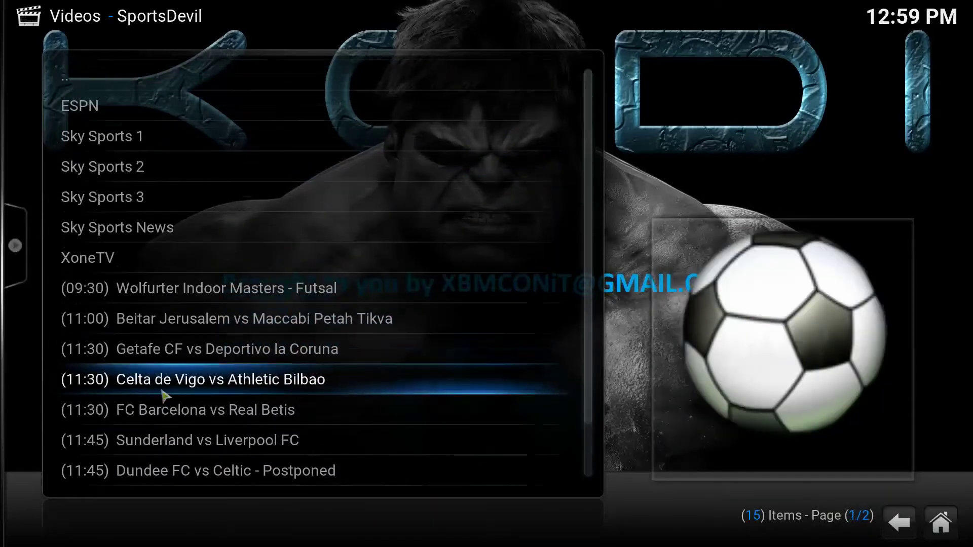
Back out of SportsDevil and the video add-ons to the Kodi home screen.
{"action": "left_click", "coordinate": [896, 528]}
{"action": "left_click", "coordinate": [898, 523]}
{"action": "left_click", "coordinate": [898, 523]}
{"action": "left_click", "coordinate": [899, 523]}
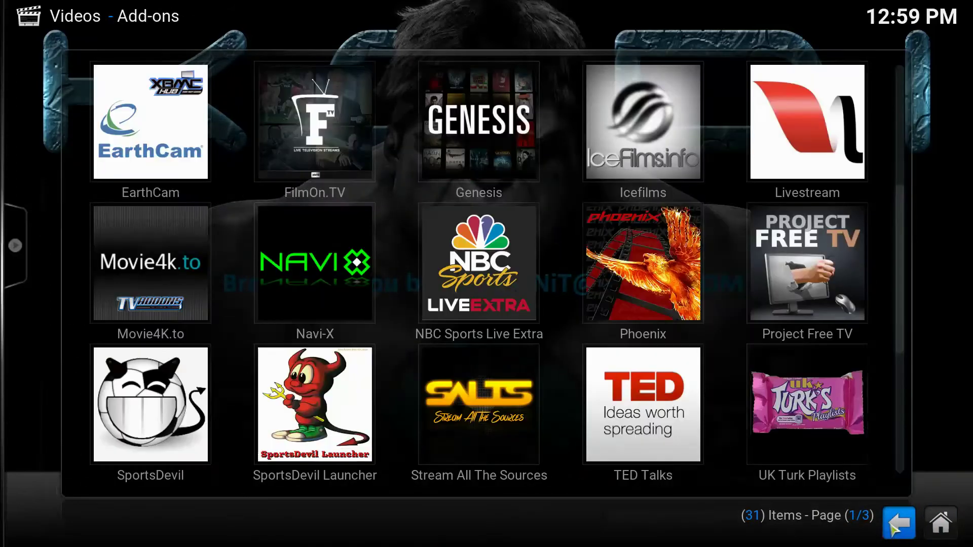
{"action": "left_click", "coordinate": [893, 526]}
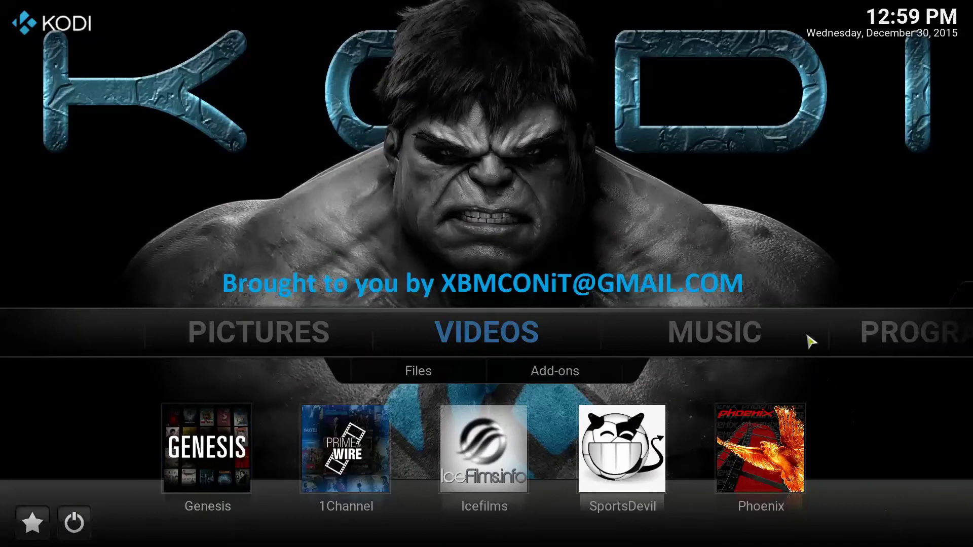
{"action": "mouse_move", "coordinate": [701, 335]}
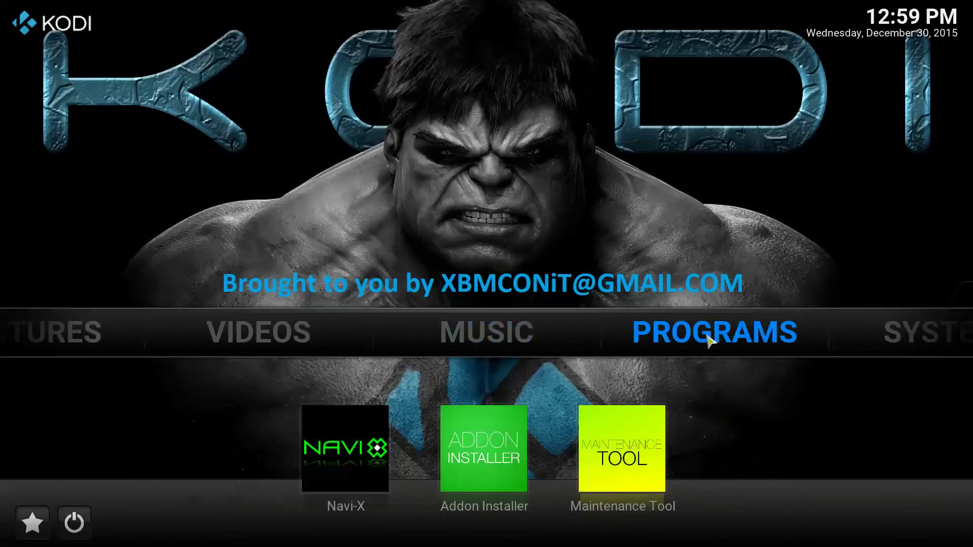